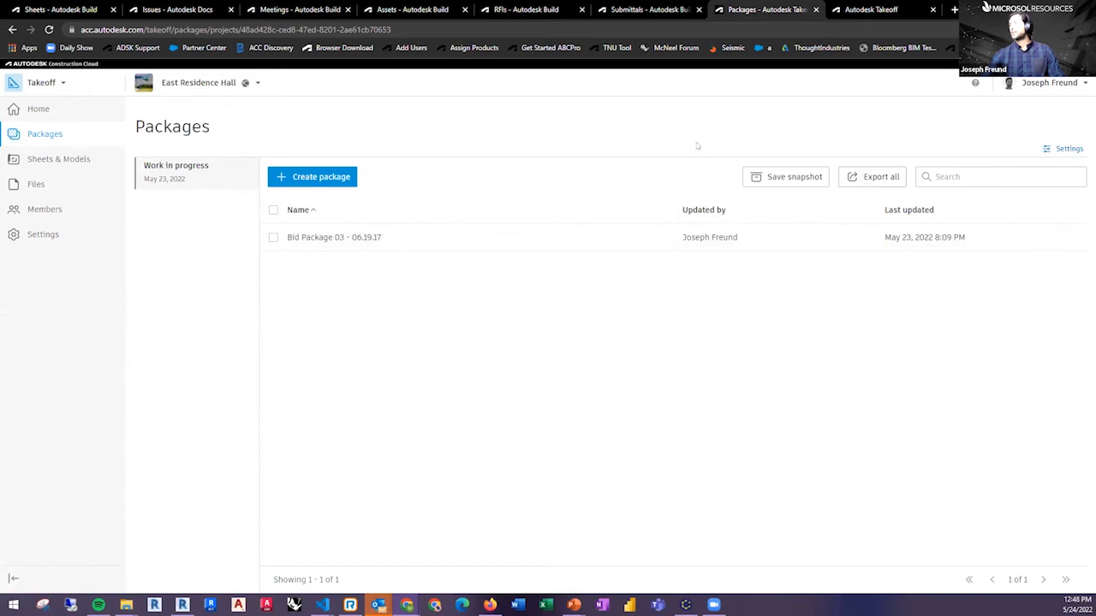
- Open the project snapshot form from the packages list and close it without saving
left_click(783, 178)
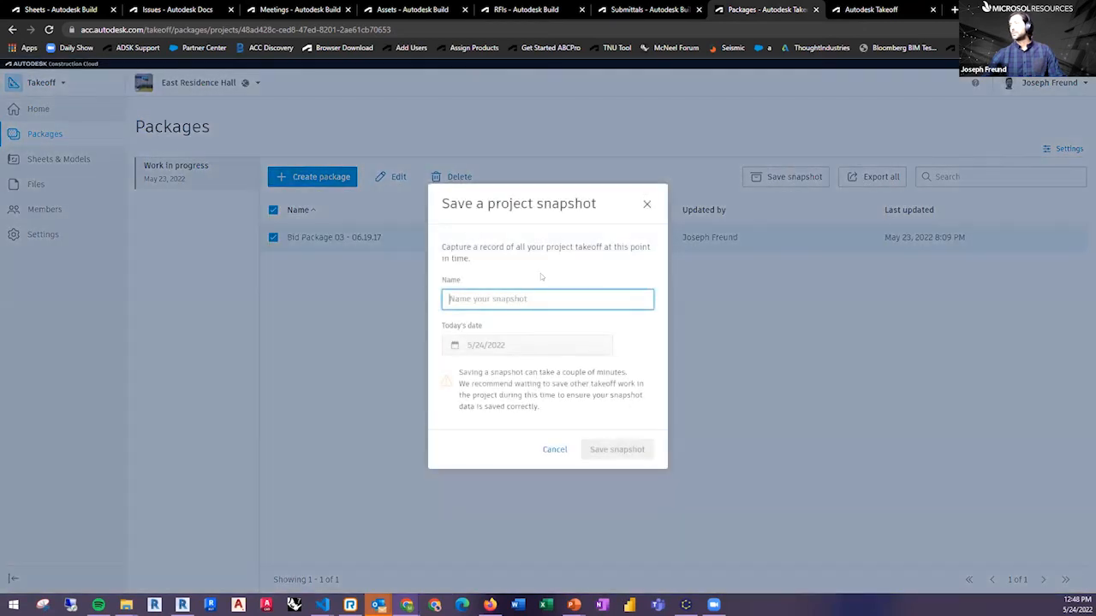
left_click(563, 454)
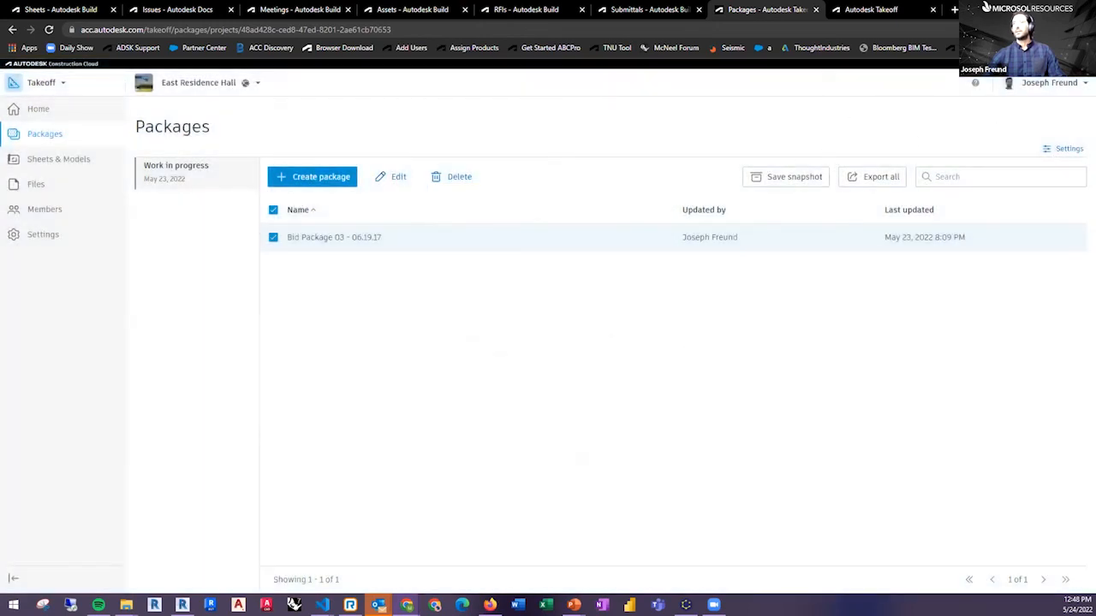
- Open the package settings and view classification system 1, expanding the Substructure, Shell and Interiors categories
left_click(29, 137)
left_click(1067, 149)
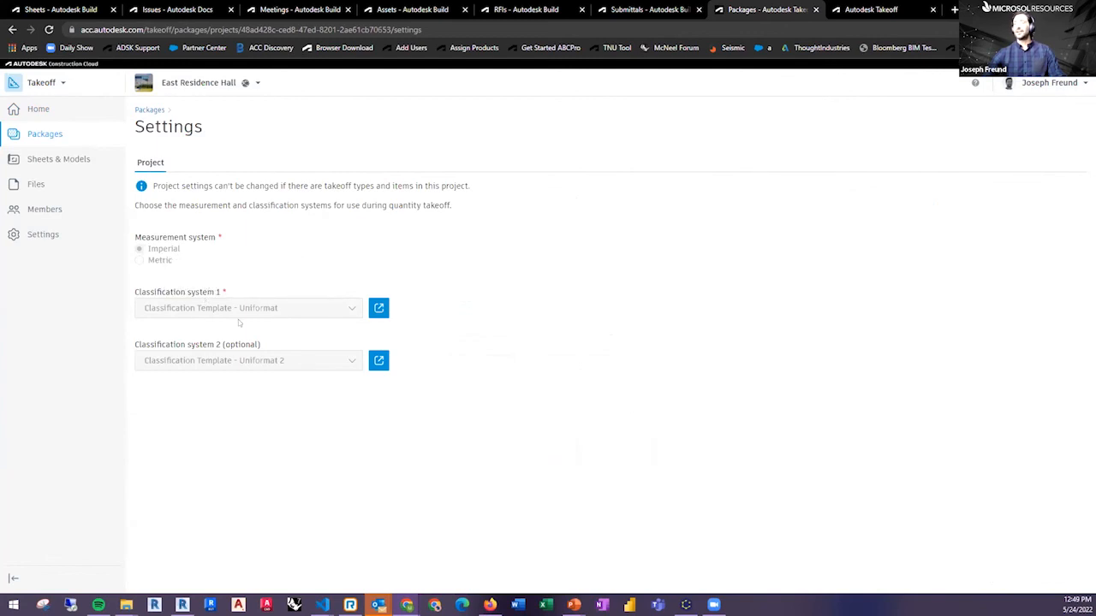
left_click(378, 309)
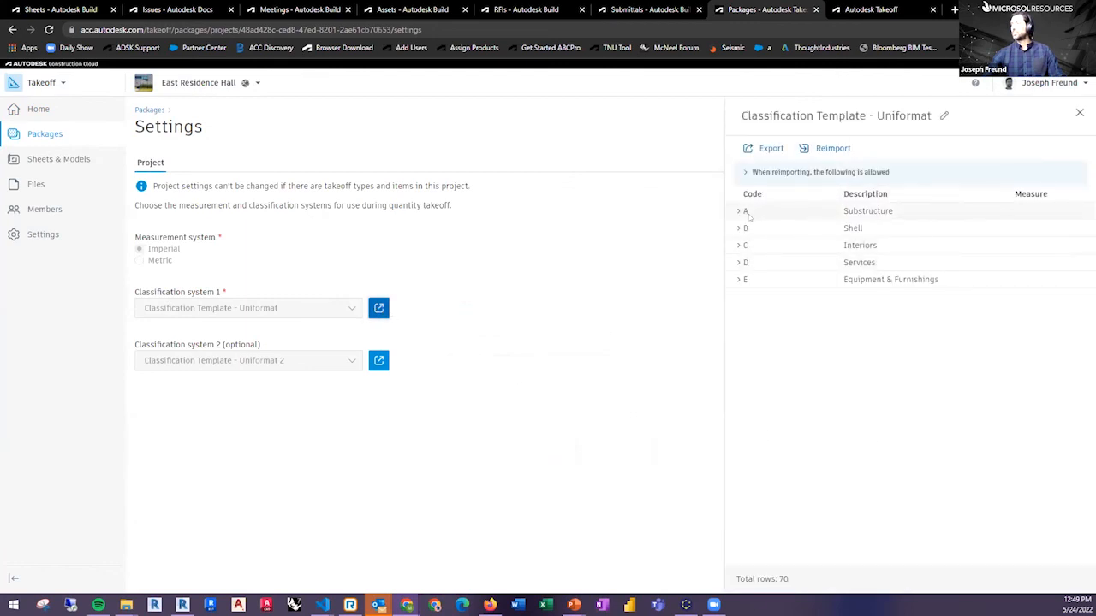
left_click(738, 213)
left_click(738, 263)
left_click(738, 331)
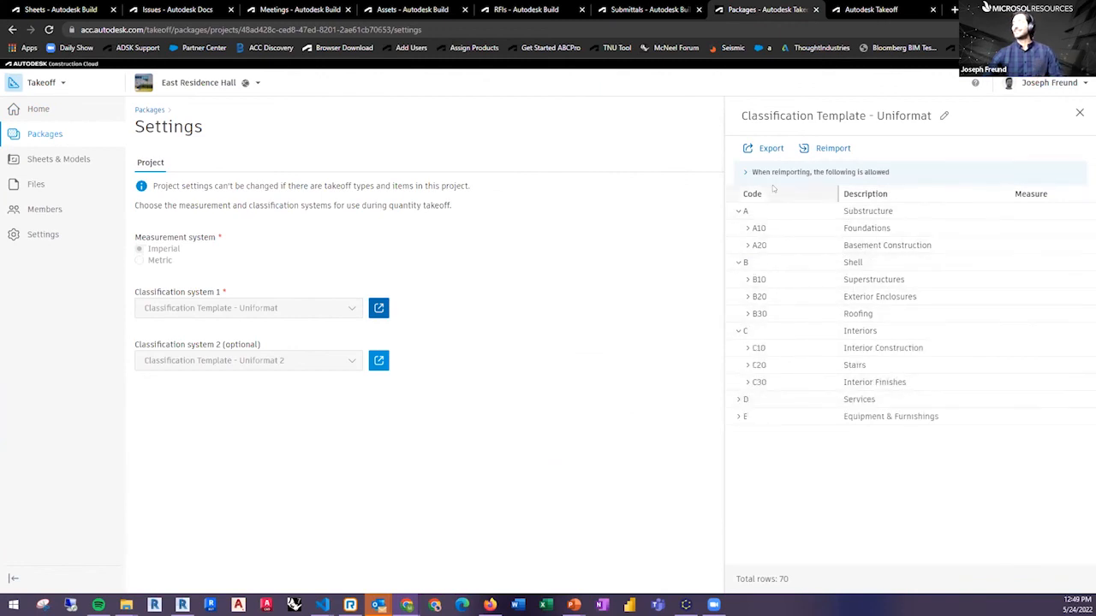
- Export the Uniformat classification template and open the exported workbook in Excel
left_click(765, 150)
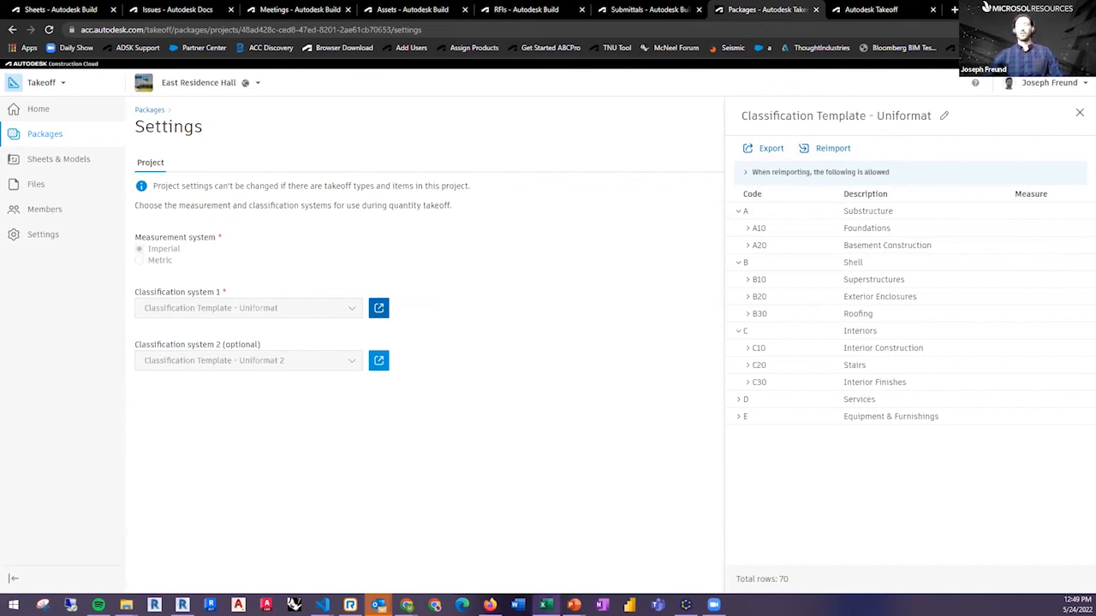
left_click_drag(0, 34, 319, 2)
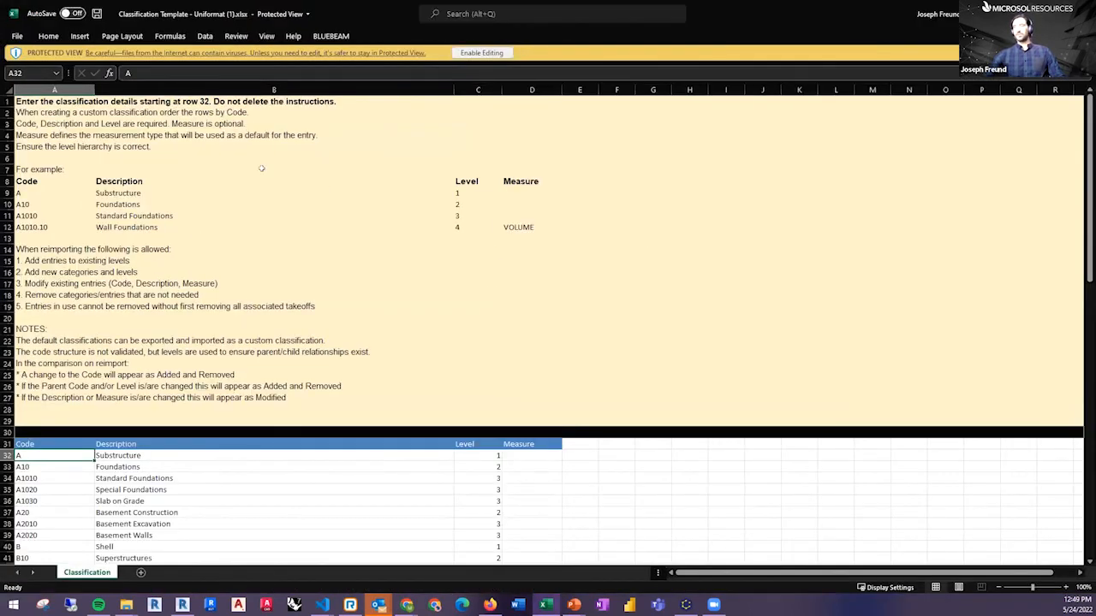
- Examine the Code, Description and Level columns of the classification rows from row 32 onward
scroll(351, 213, "down", 8)
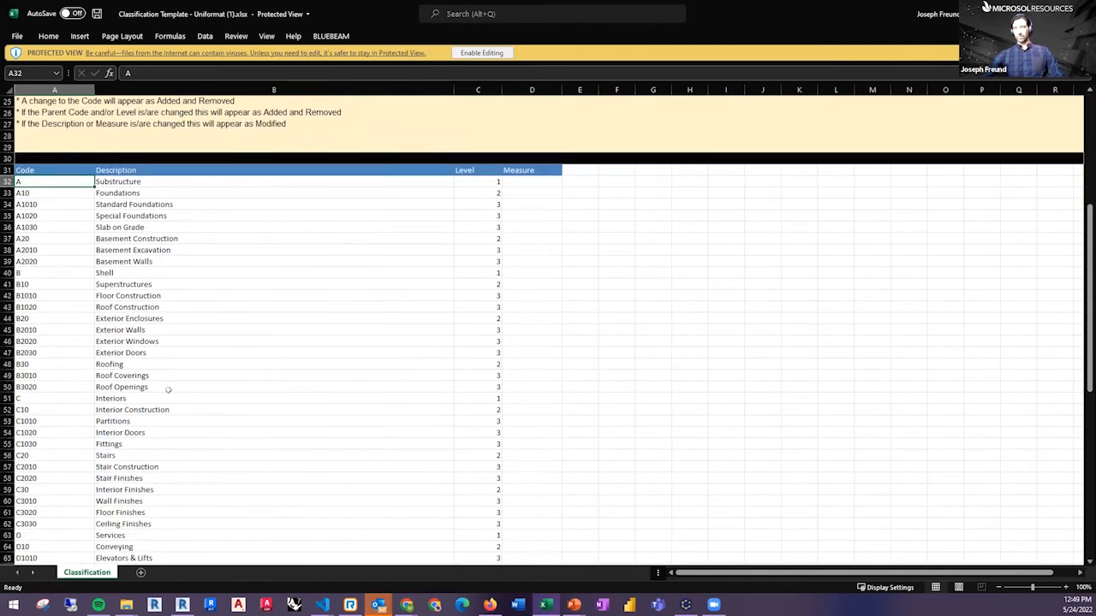
left_click_drag(67, 182, 73, 421)
left_click_drag(204, 181, 257, 478)
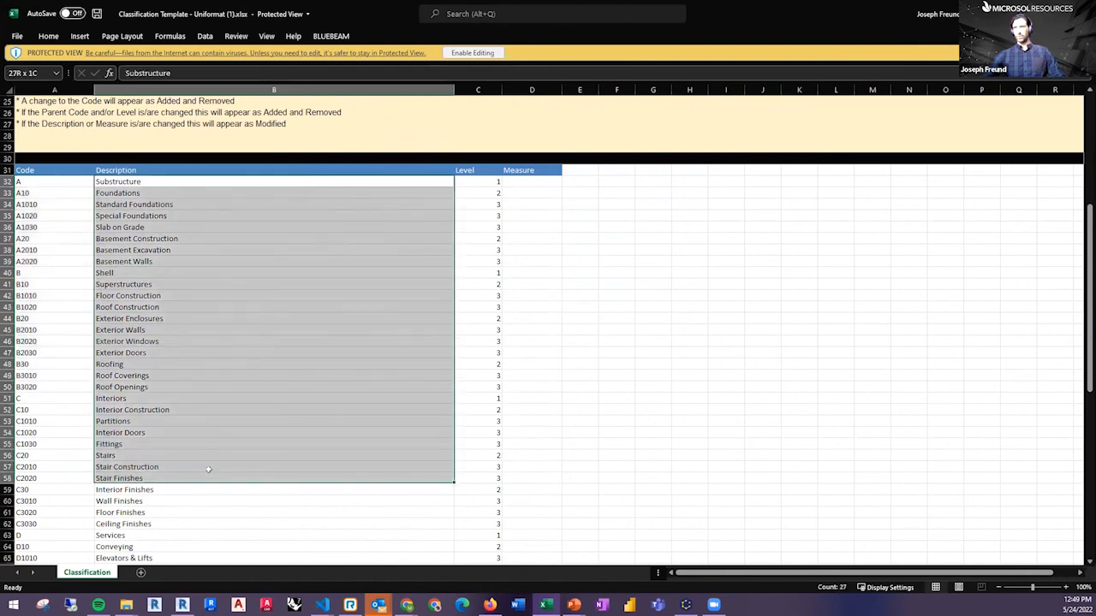
left_click_drag(480, 182, 485, 500)
scroll(539, 257, "down", 8)
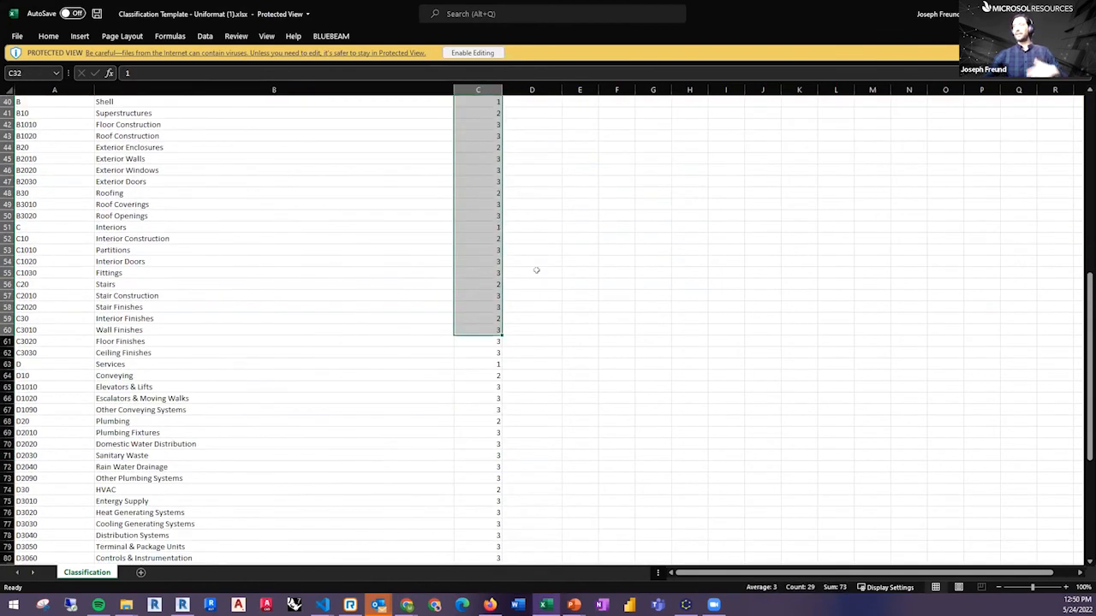
scroll(377, 364, "down", 2)
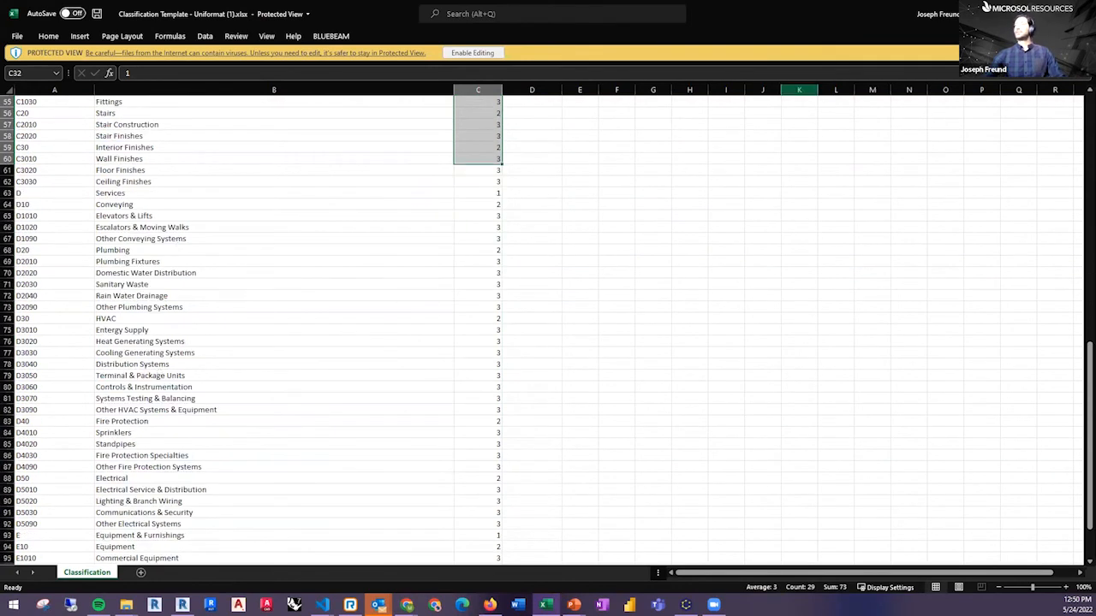
- Return to Autodesk Takeoff, expand Foundations (A10) under Substructure, and close the classification view
left_click(1030, 14)
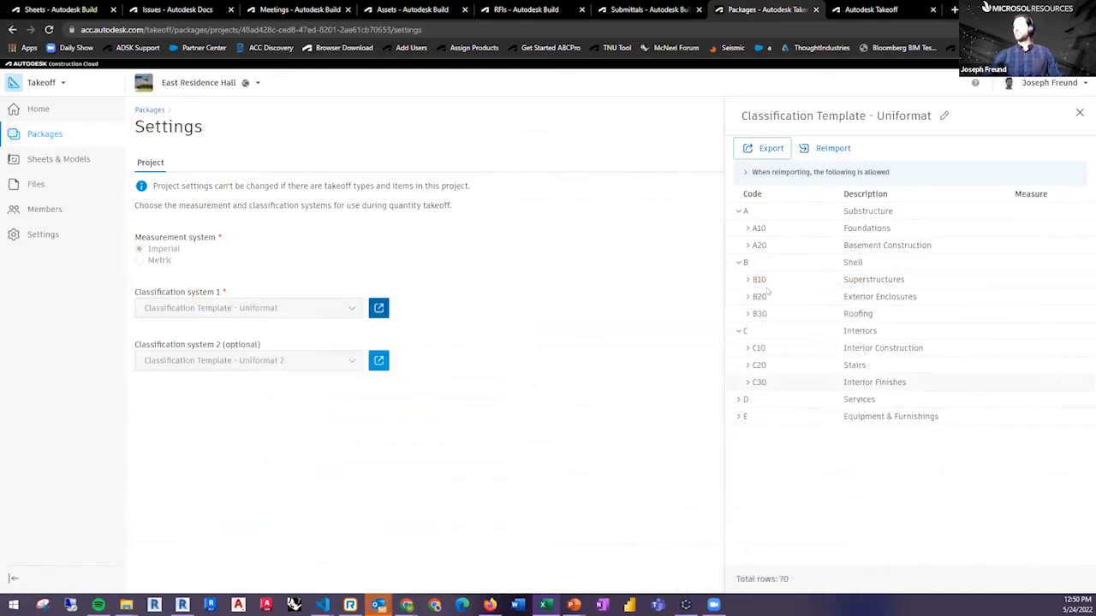
left_click(750, 209)
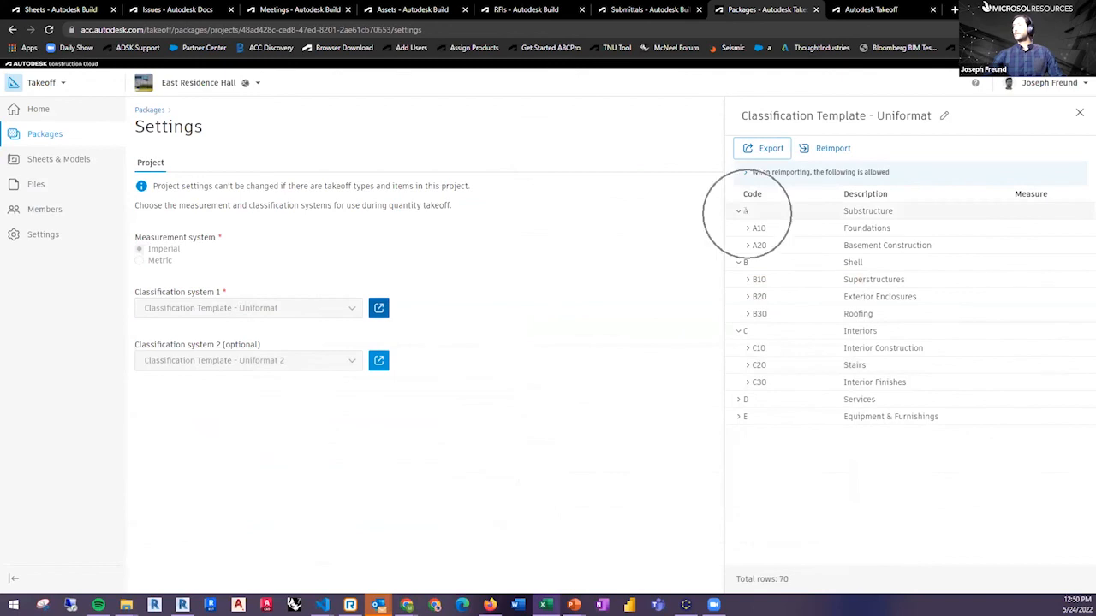
left_click(746, 228)
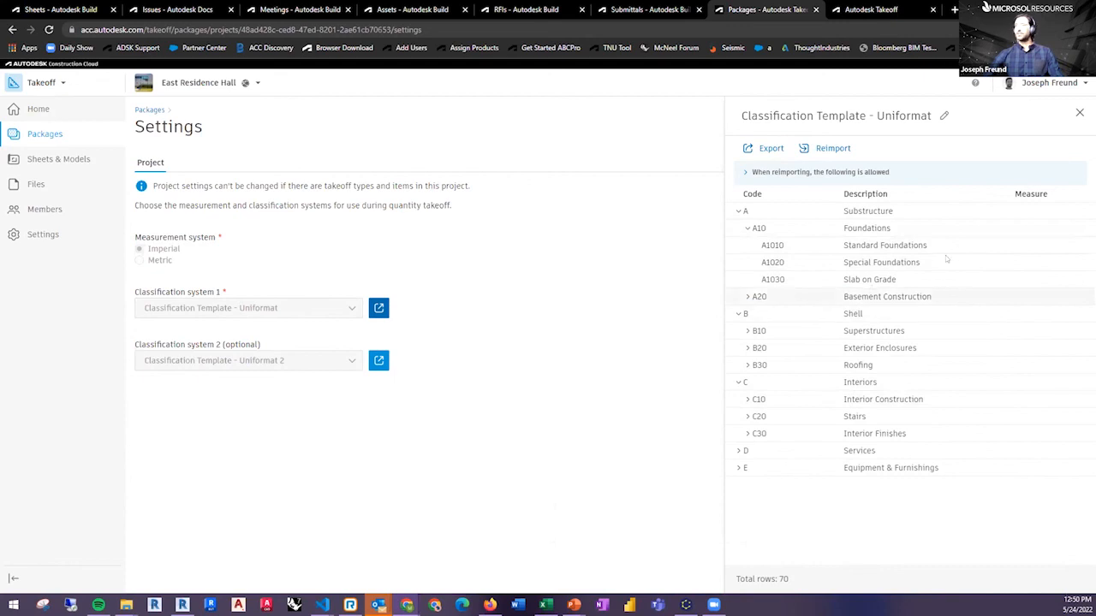
left_click(1080, 112)
- Switch to the open takeoff of sheet A-101B and start a takeoff with the Centerlines type under Equipment & Furnishings
left_click(865, 10)
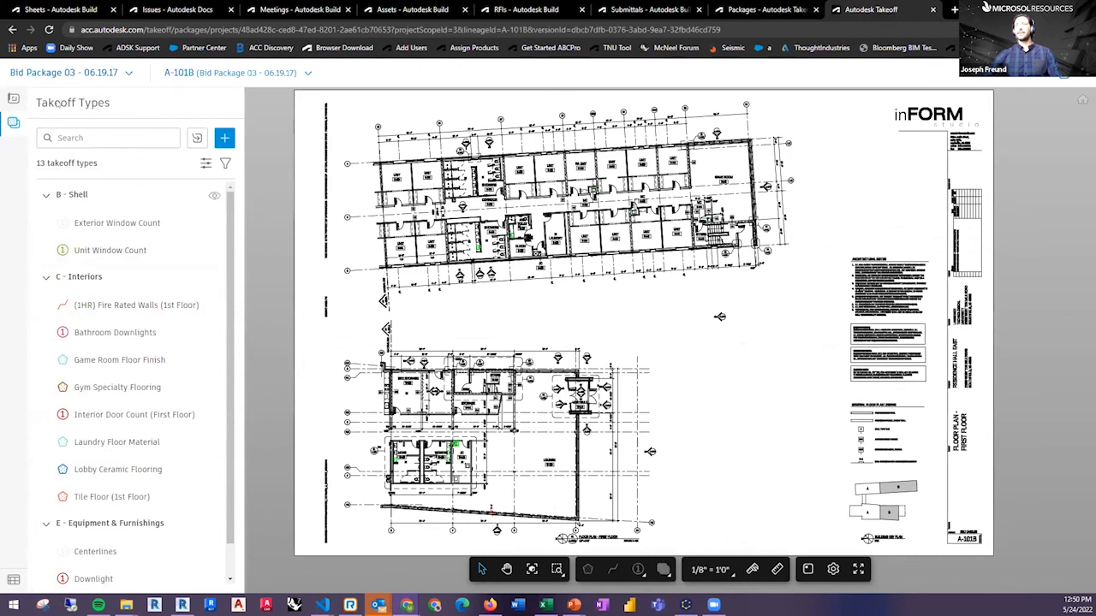
scroll(56, 542, "down", 1)
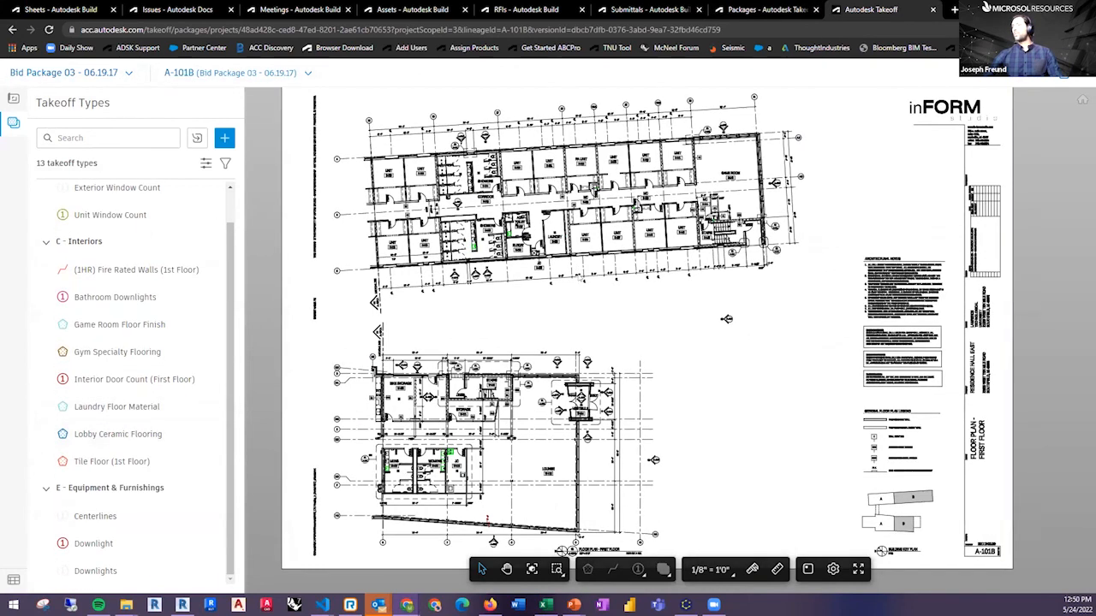
scroll(535, 275, "up", 6)
scroll(617, 326, "up", 2)
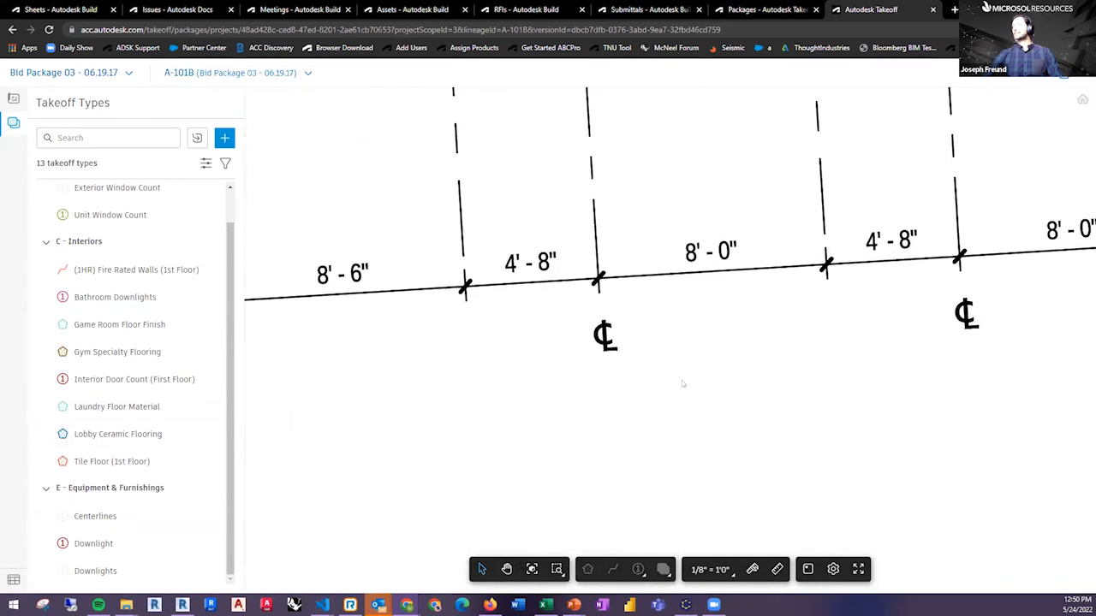
scroll(624, 349, "up", 3)
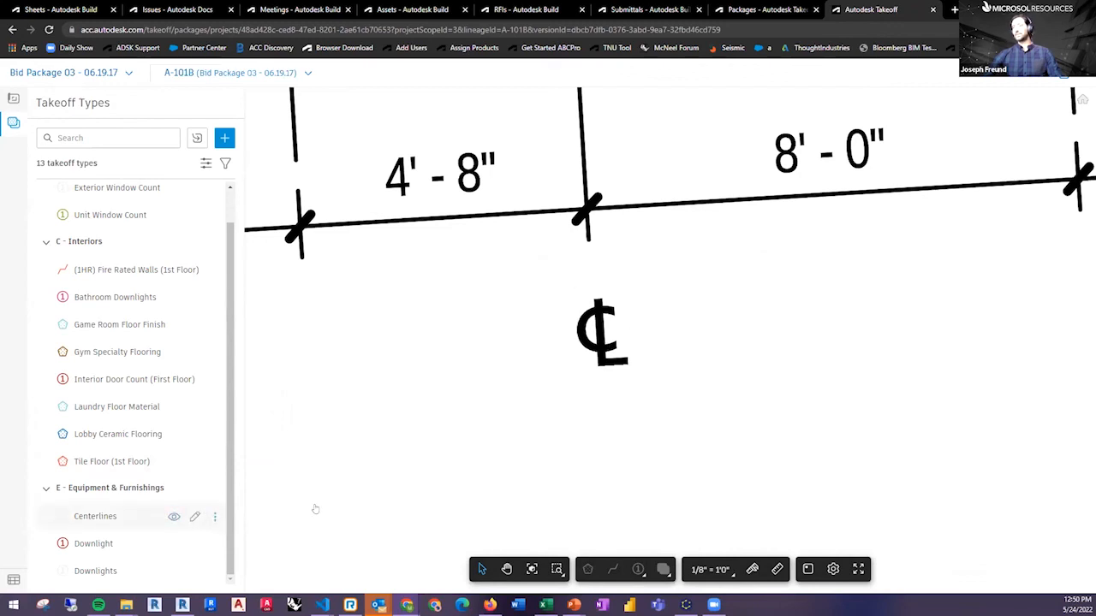
left_click(215, 516)
left_click(301, 439)
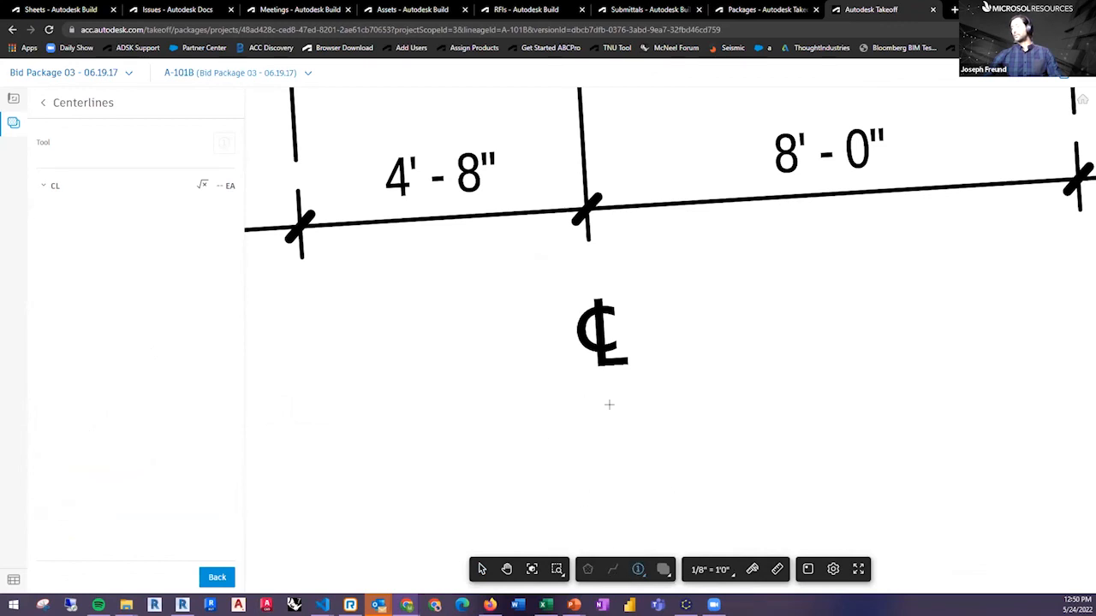
- Run symbol detection for the Centerlines takeoff, using one centerline symbol below the upper plan's dimension line as the sample
scroll(567, 384, "down", 1)
scroll(538, 284, "up", 3)
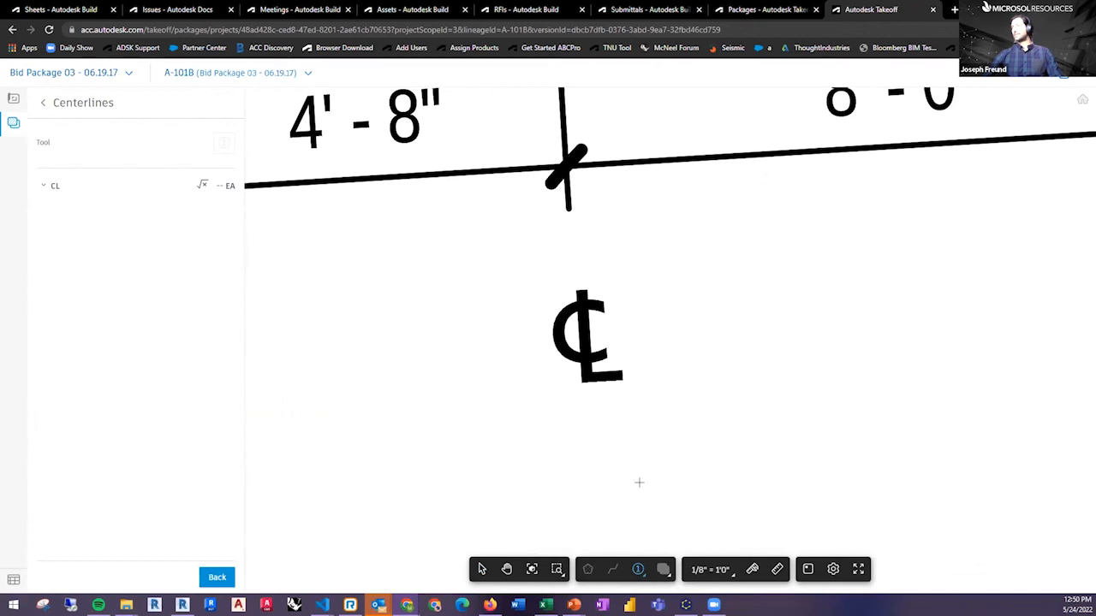
left_click(639, 569)
left_click(634, 520)
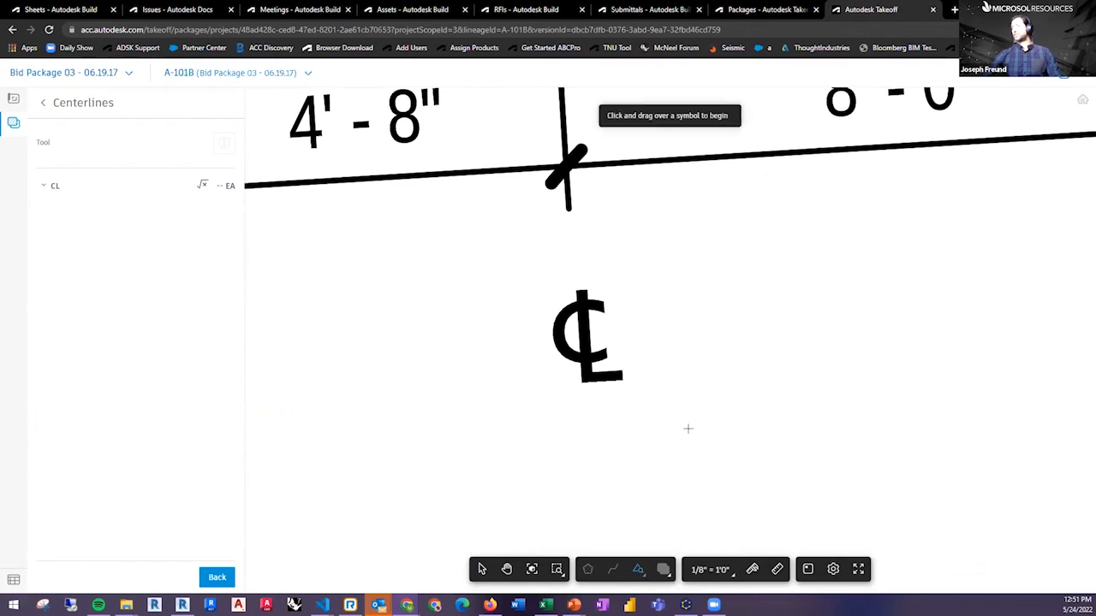
left_click_drag(537, 277, 636, 392)
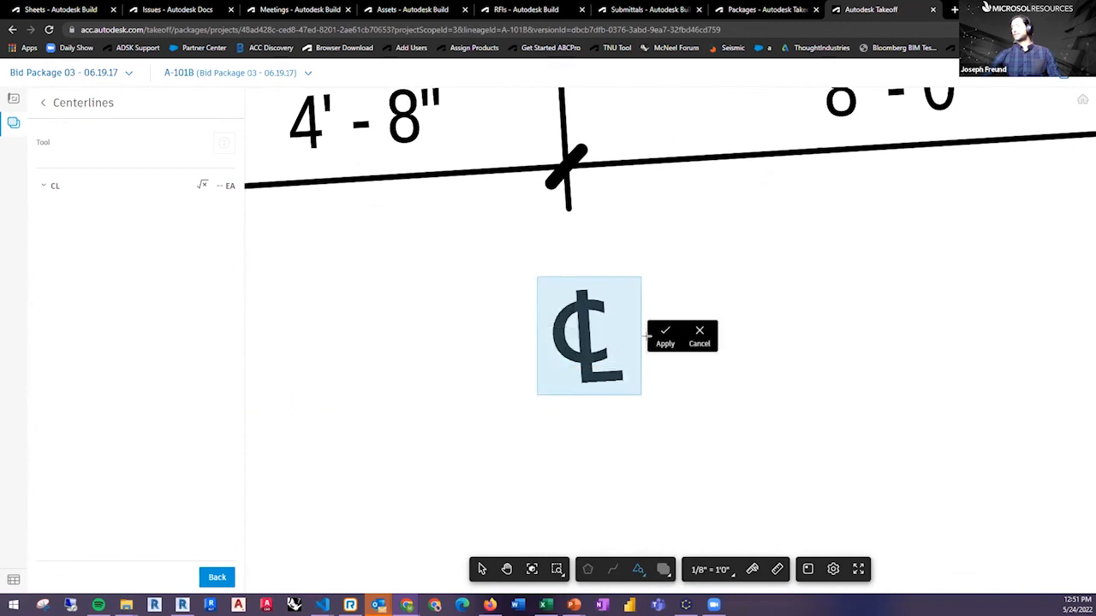
left_click(666, 336)
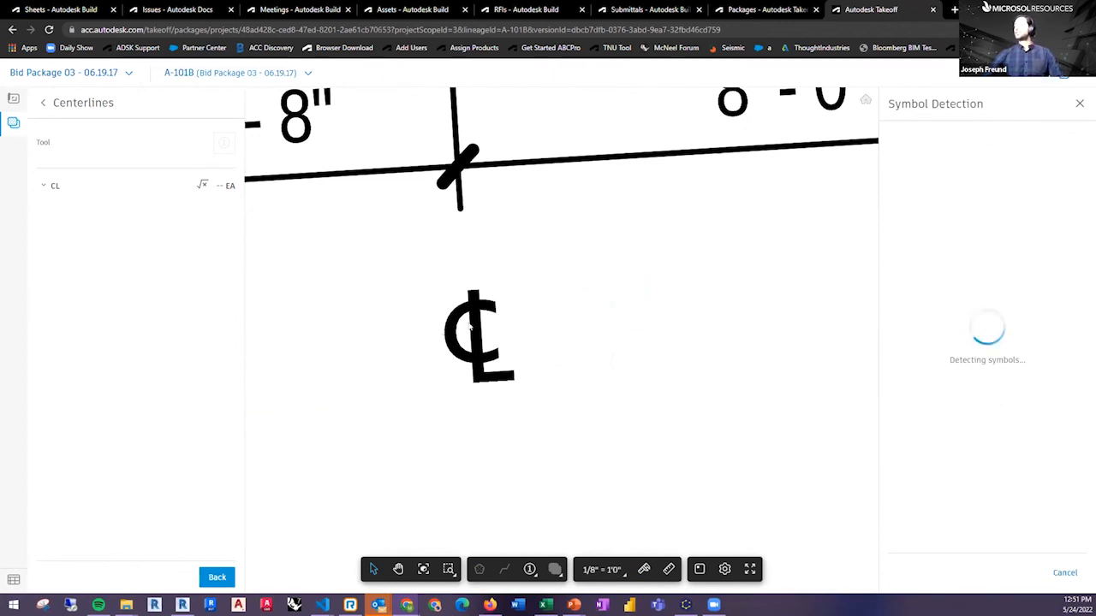
scroll(477, 328, "down", 10)
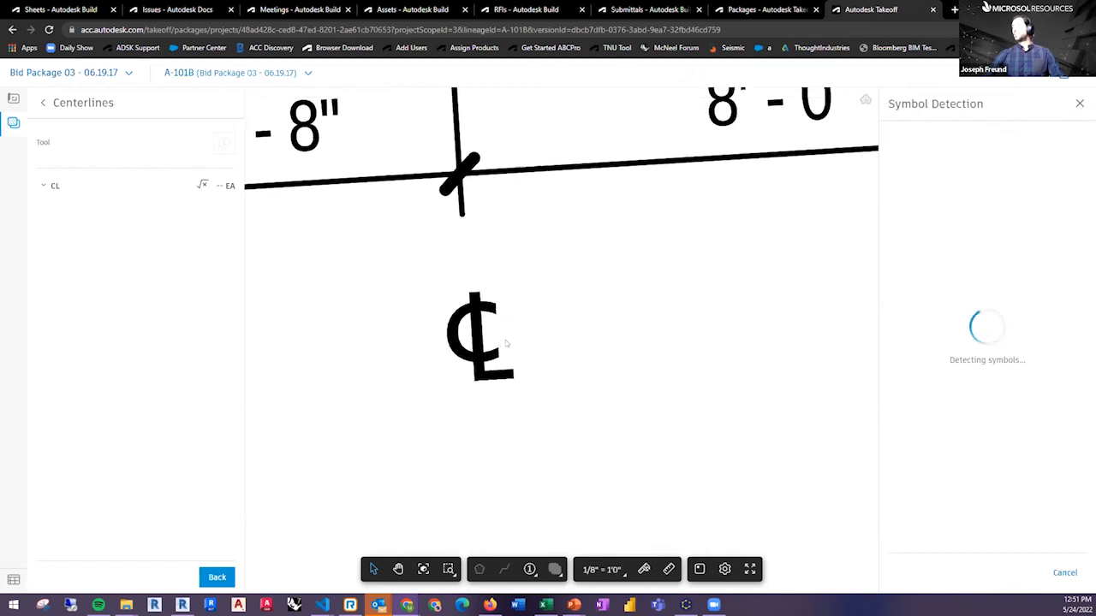
scroll(599, 356, "down", 8)
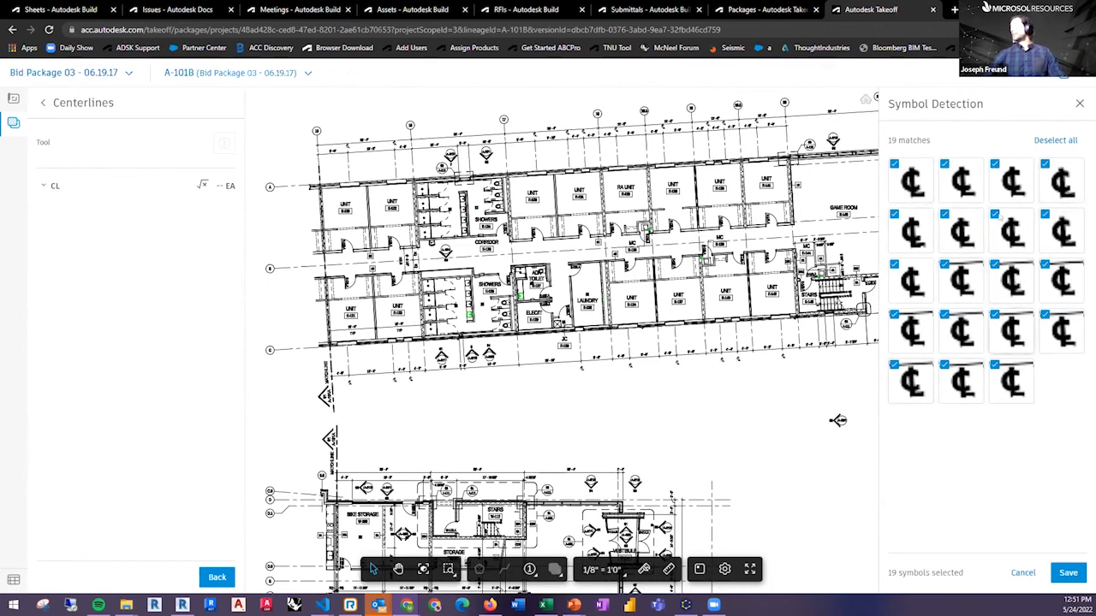
- Exclude the last match from the detected centerline symbols and check the selected matches on the sheet
left_click(994, 365)
scroll(633, 369, "down", 1)
scroll(634, 369, "up", 10)
scroll(634, 366, "up", 2)
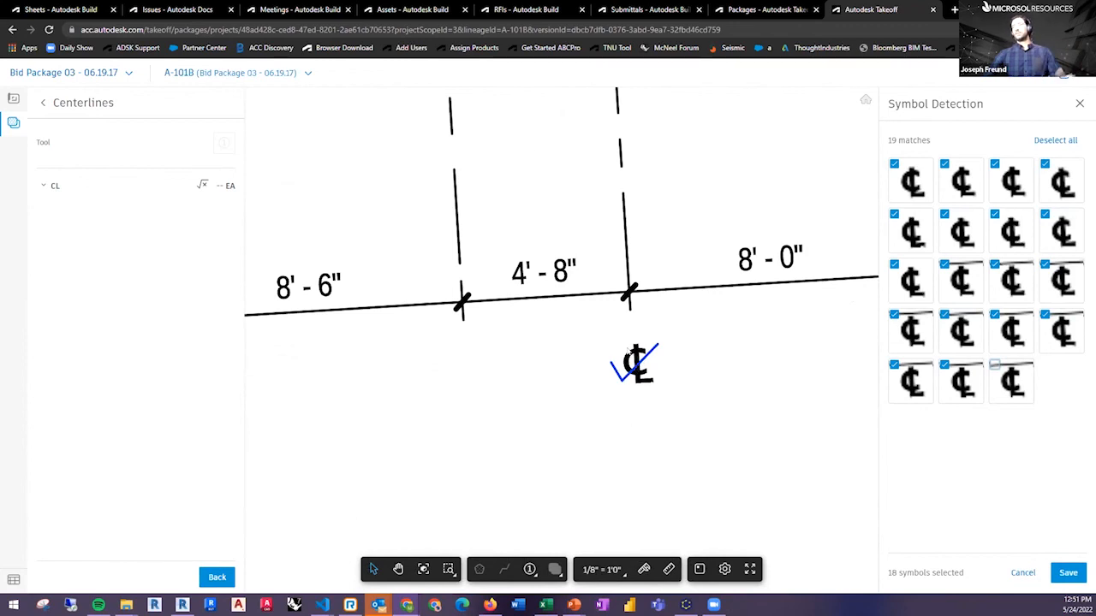
scroll(651, 368, "down", 5)
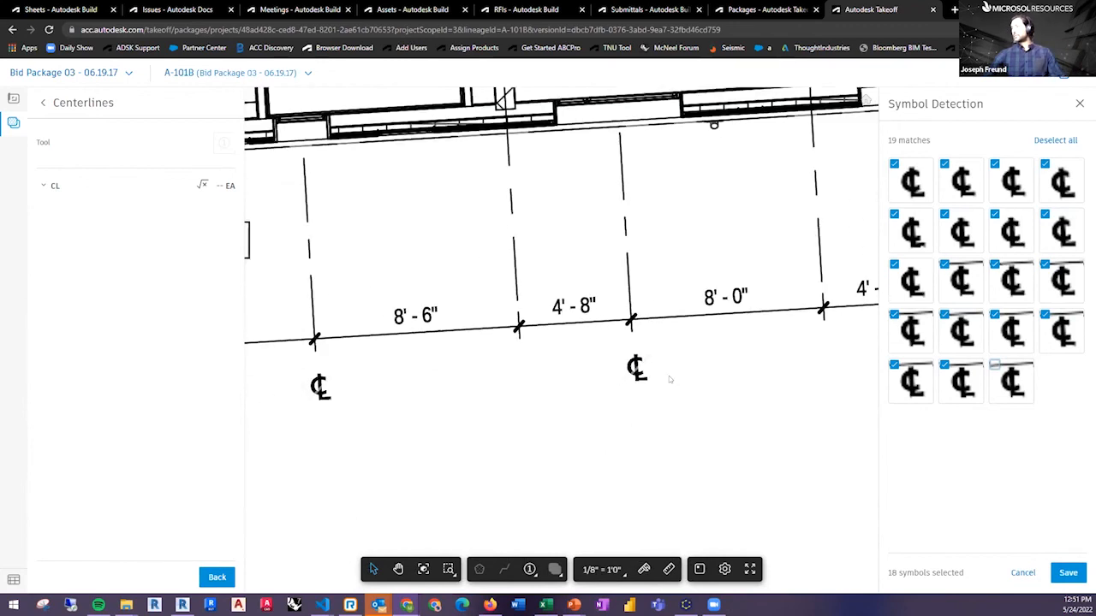
scroll(655, 370, "down", 4)
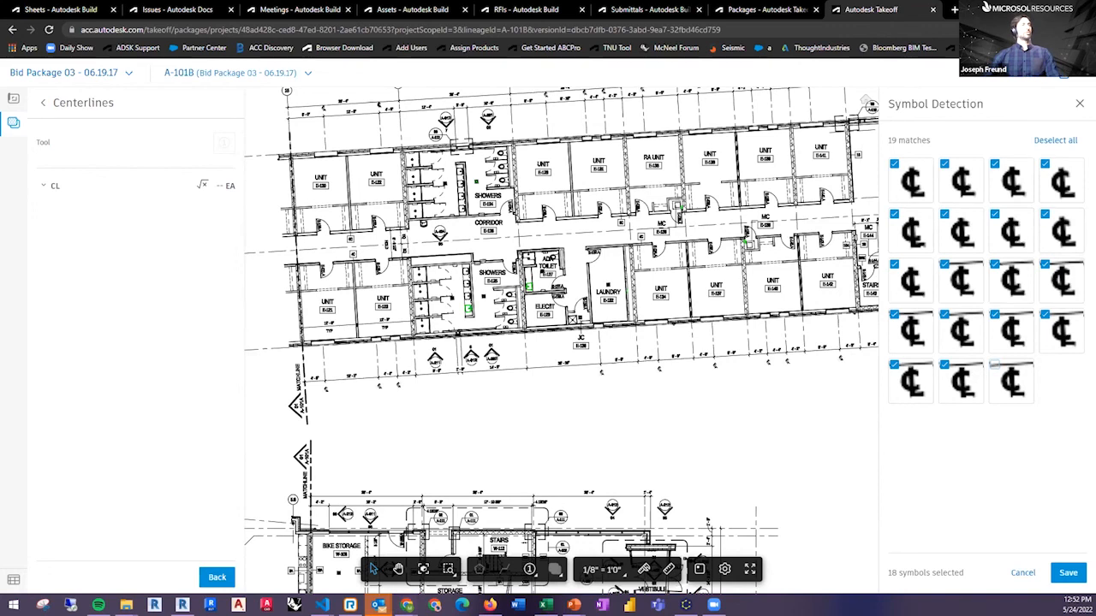
- Switch to the presentation slide on Autodesk Takeoff's new features
key("alt+Tab")
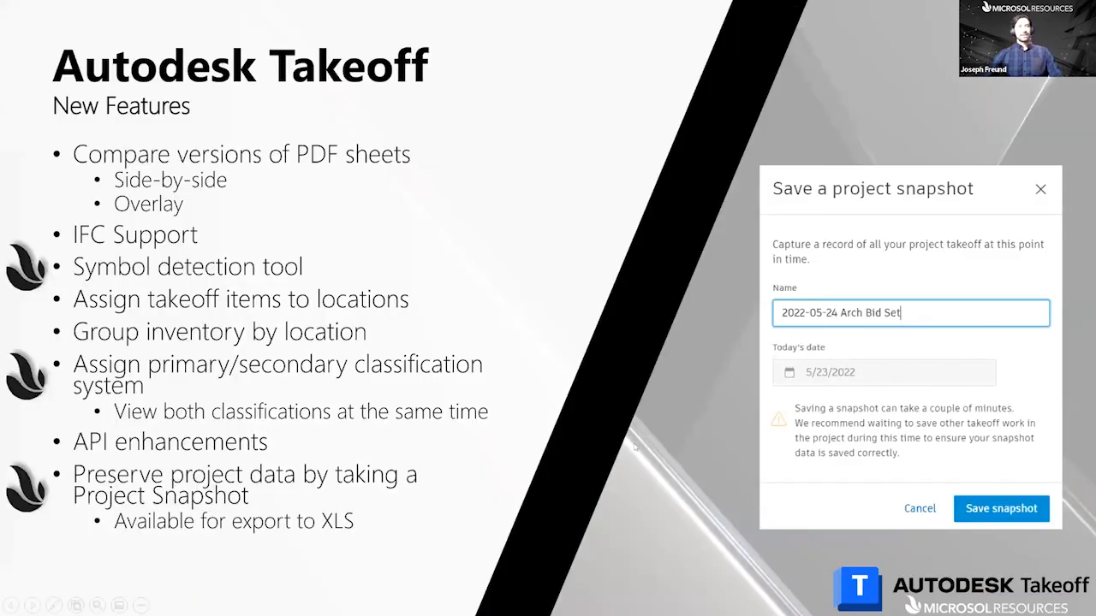